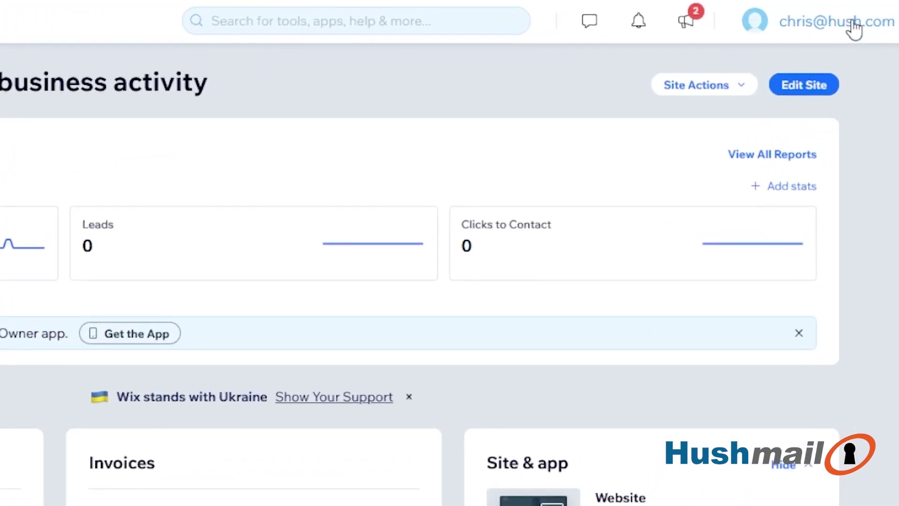
Step: Open the management options for hushtestdomain6.com from the account's Domains list
left_click(854, 29)
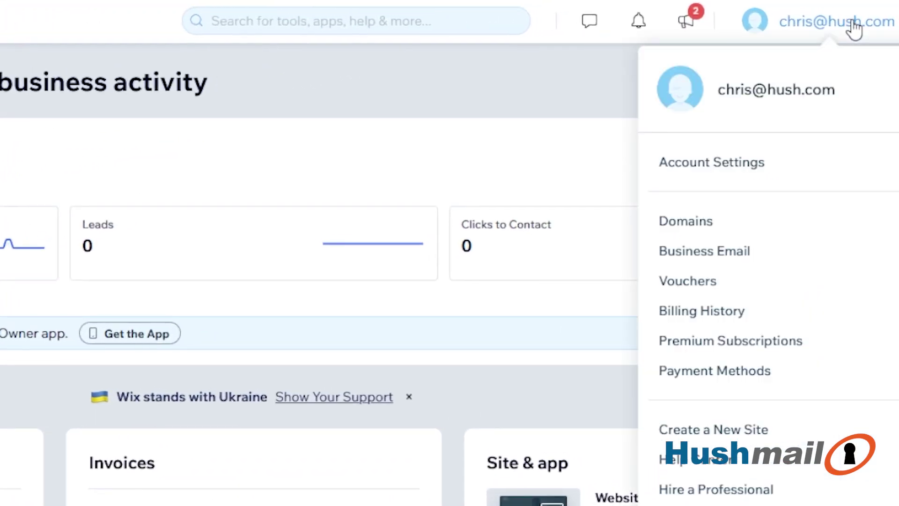
left_click(710, 228)
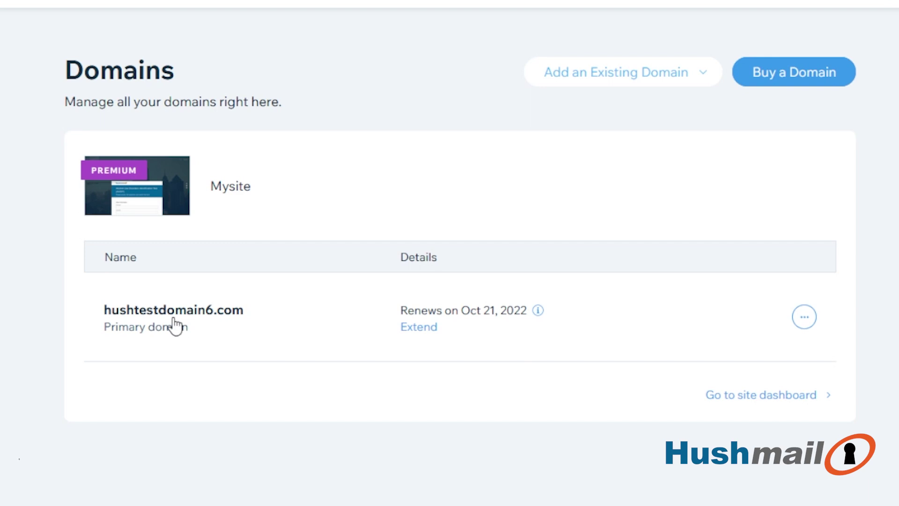
left_click(809, 331)
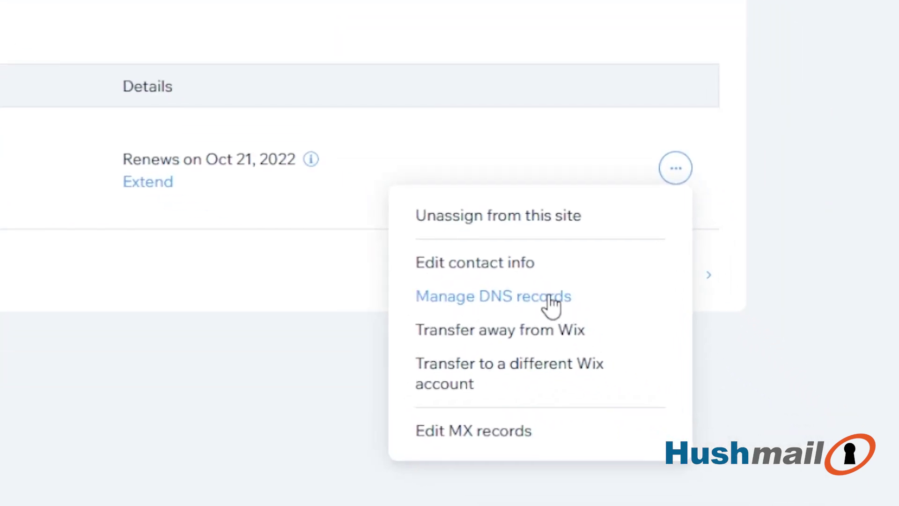
Step: In the domain's DNS records, set the MX email provider to None to clear all mail records
left_click(538, 309)
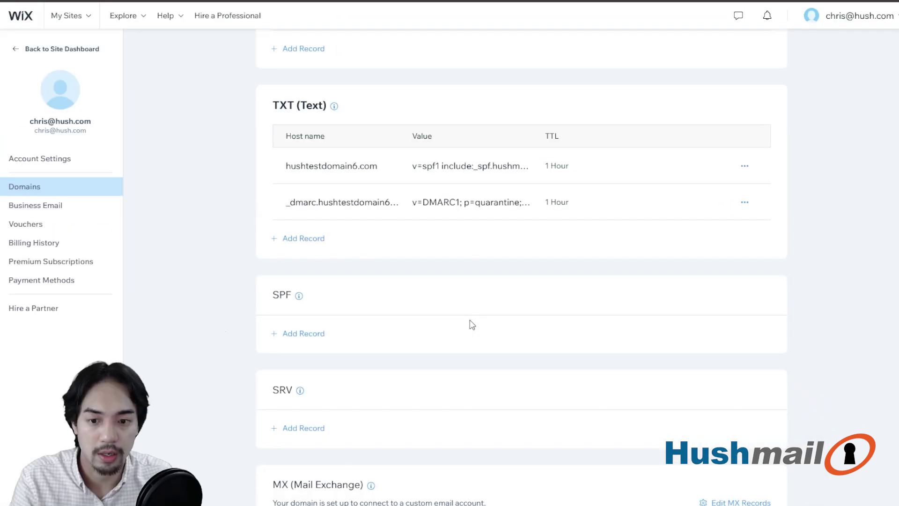
scroll(469, 323, "up", 2)
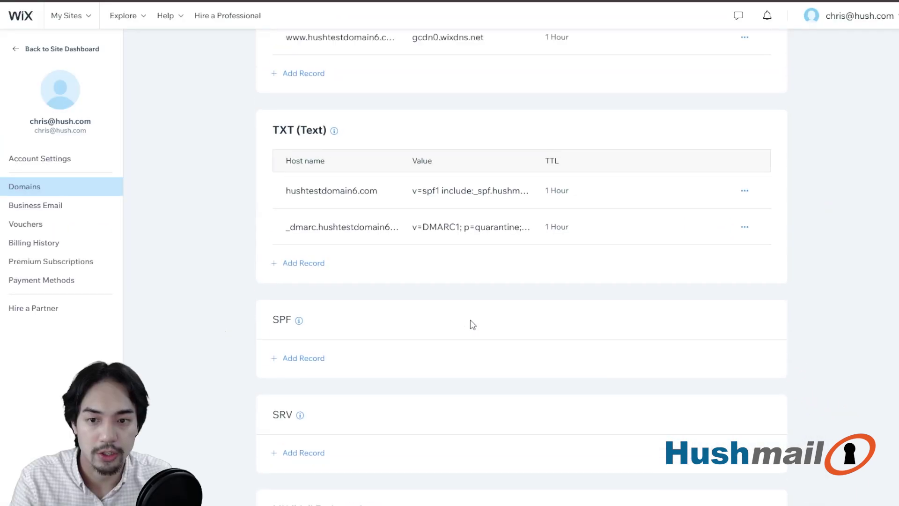
scroll(477, 326, "down", 5)
scroll(487, 328, "down", 4)
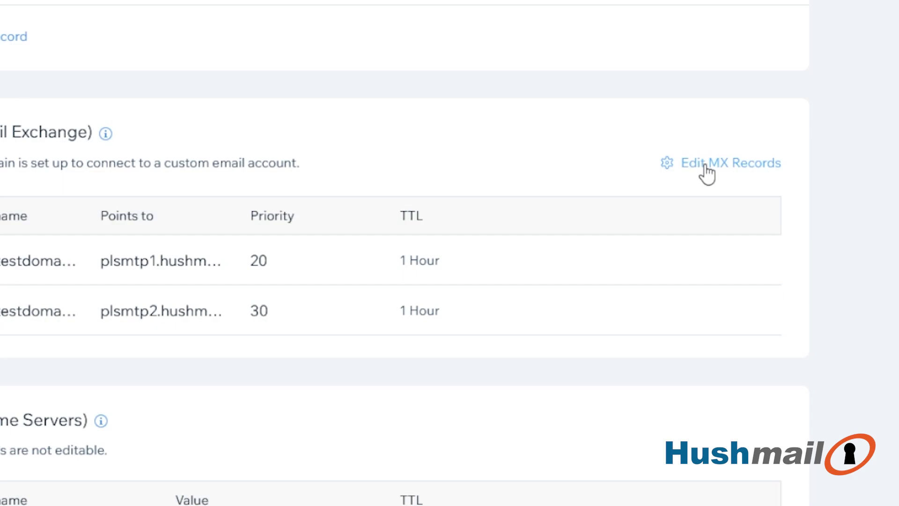
left_click(705, 165)
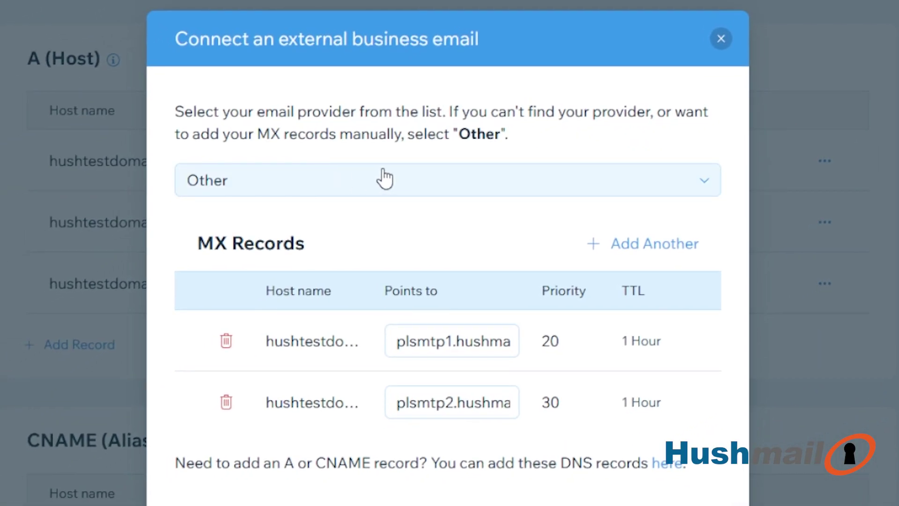
left_click(407, 186)
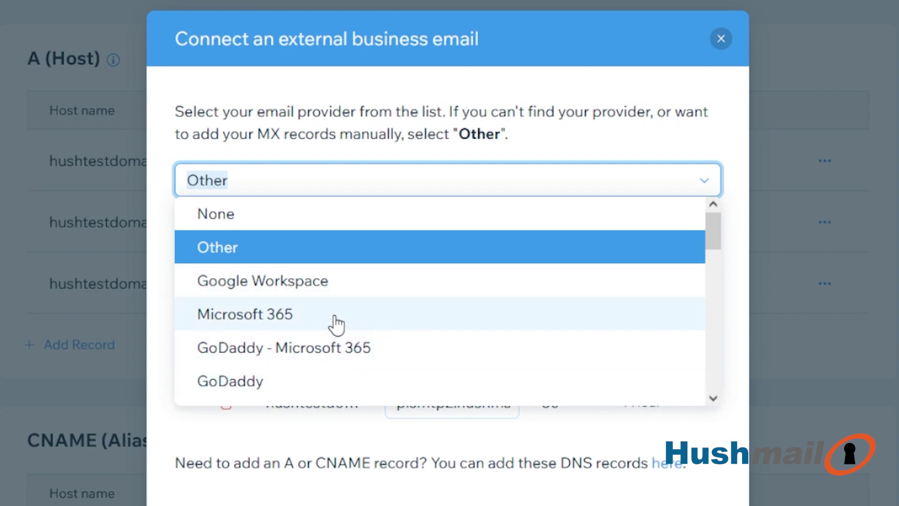
left_click(335, 216)
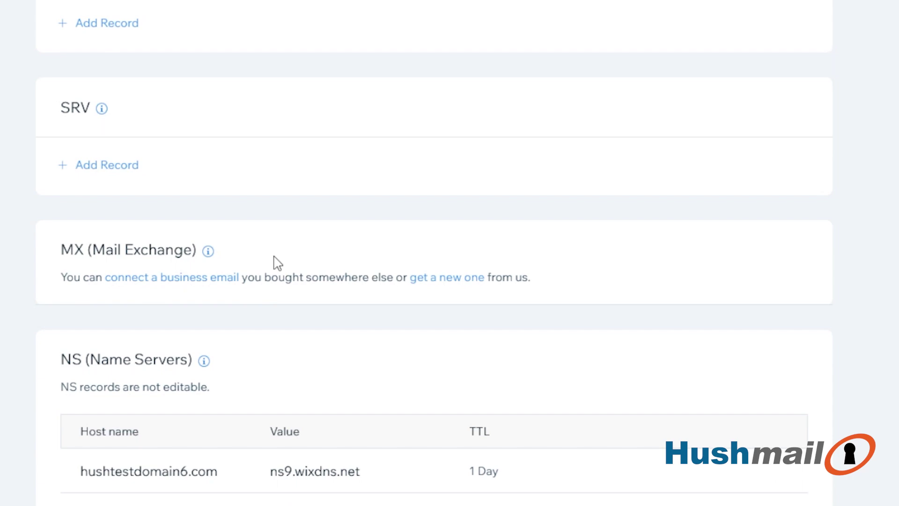
Step: Connect an external email with provider Other, adding MX rows for plsmtp1.hushmail.com and plsmtp2.hushmail.com
left_click(193, 286)
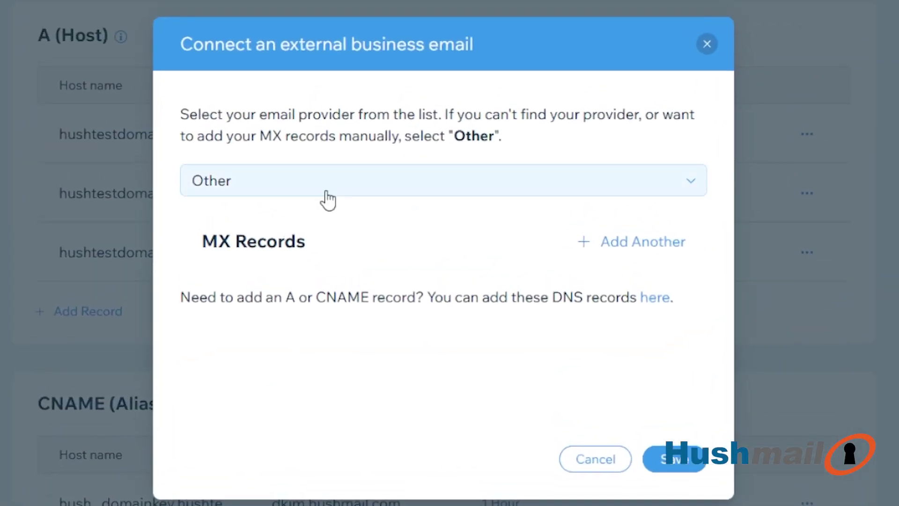
left_click(327, 192)
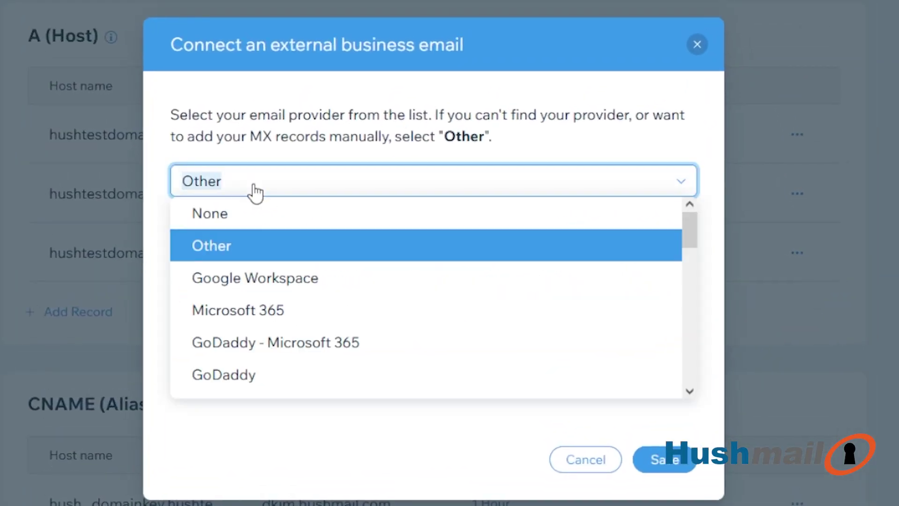
left_click(263, 250)
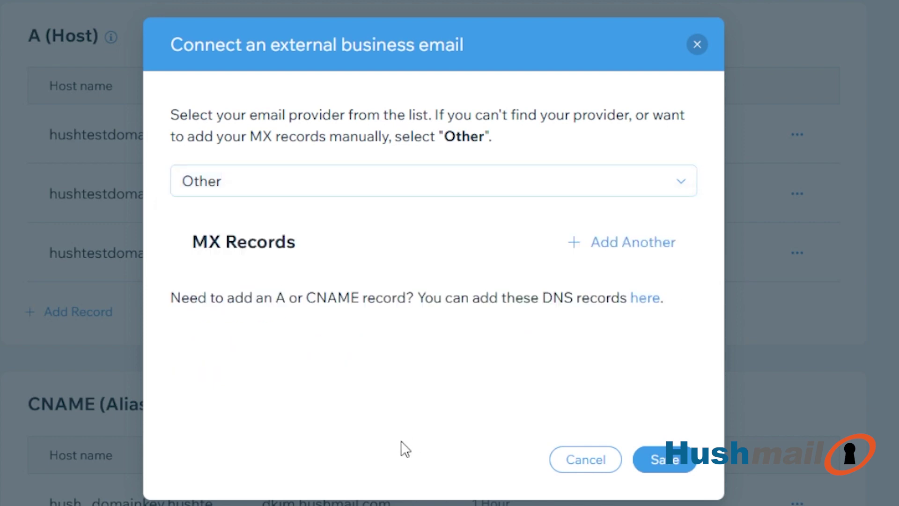
left_click(651, 252)
left_click(364, 329)
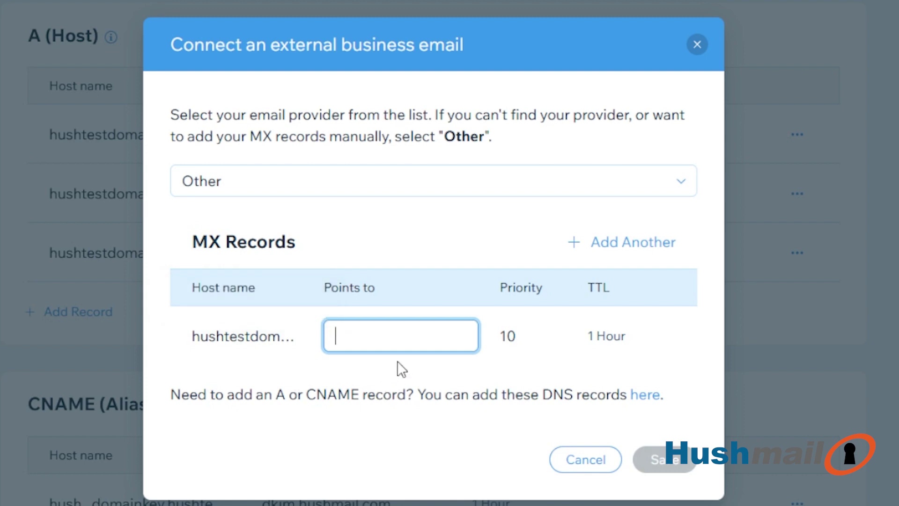
type("plsmtp1.h")
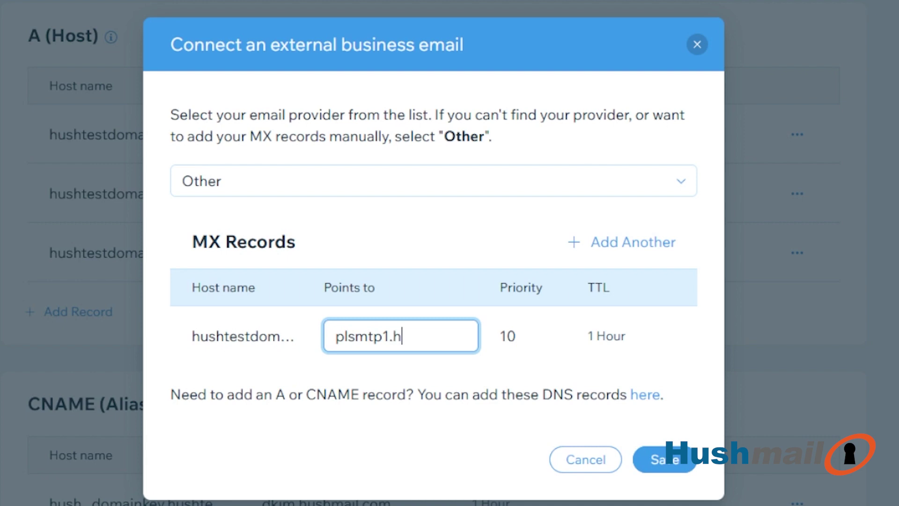
type("ushmail.com")
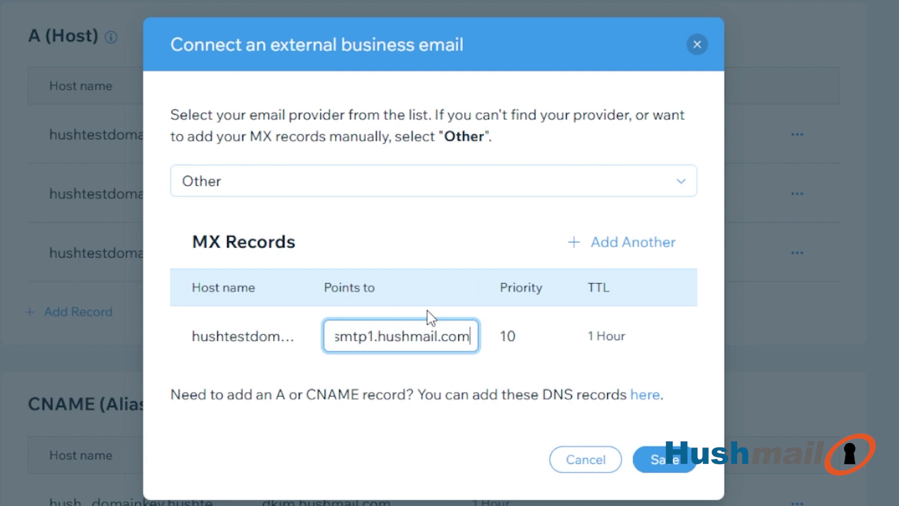
left_click(611, 253)
left_click(413, 359)
type("plsmtp")
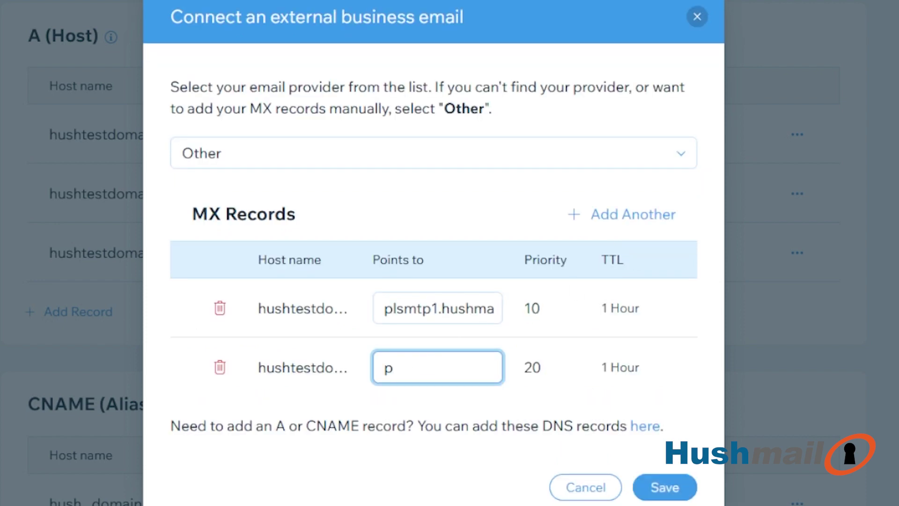
type("2.hushmail.com")
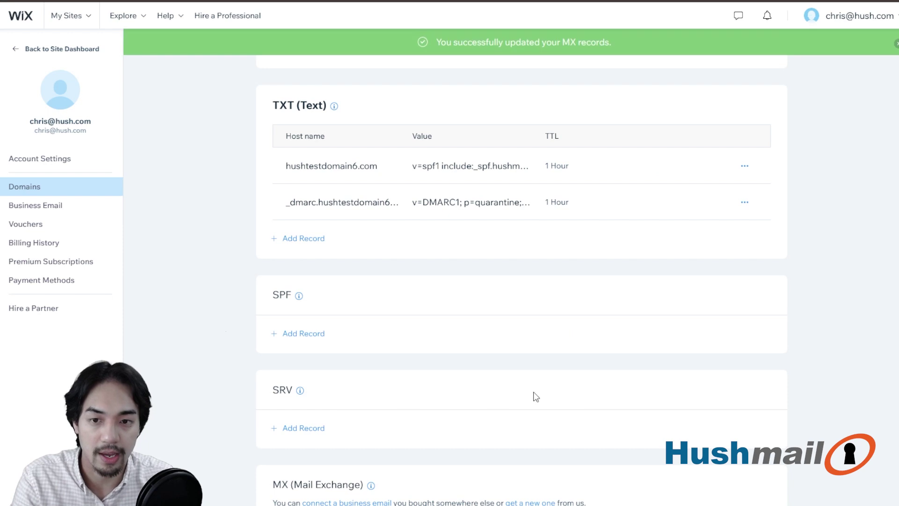
scroll(509, 356, "up", 3)
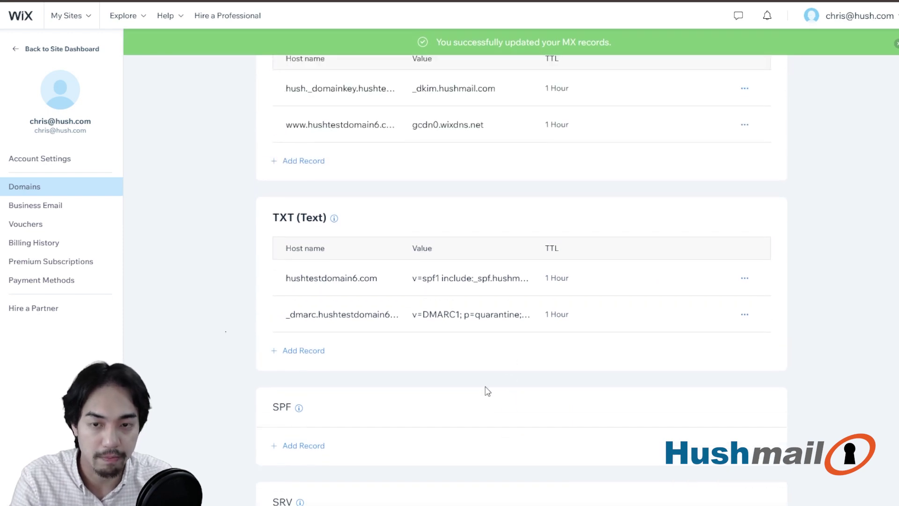
scroll(480, 386, "up", 2)
scroll(479, 385, "up", 5)
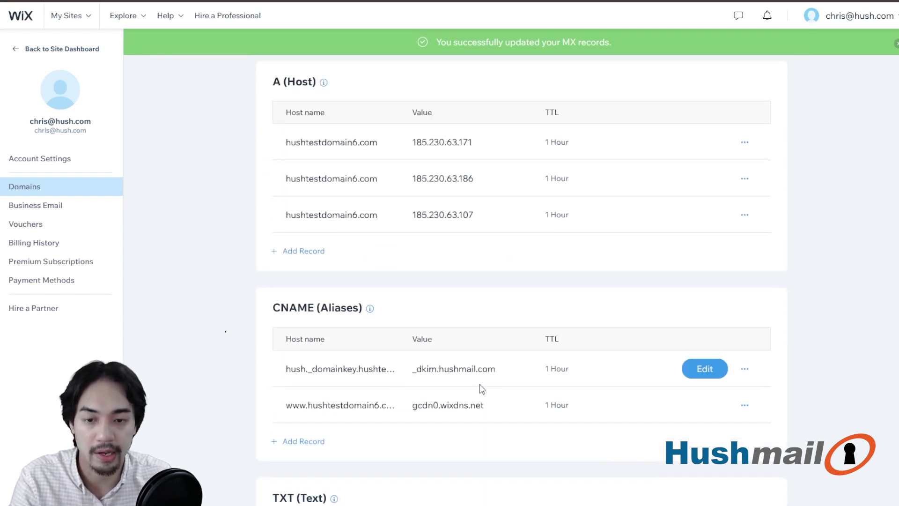
scroll(482, 386, "down", 7)
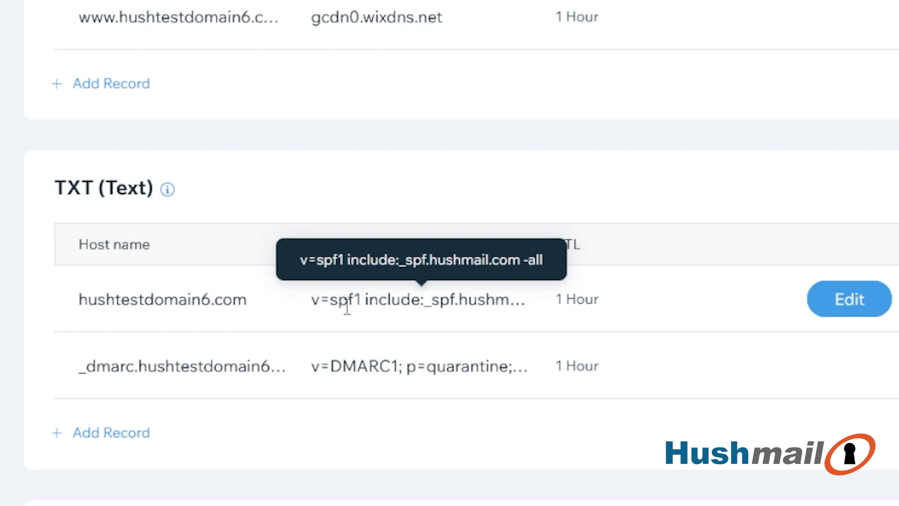
left_click_drag(55, 188, 94, 188)
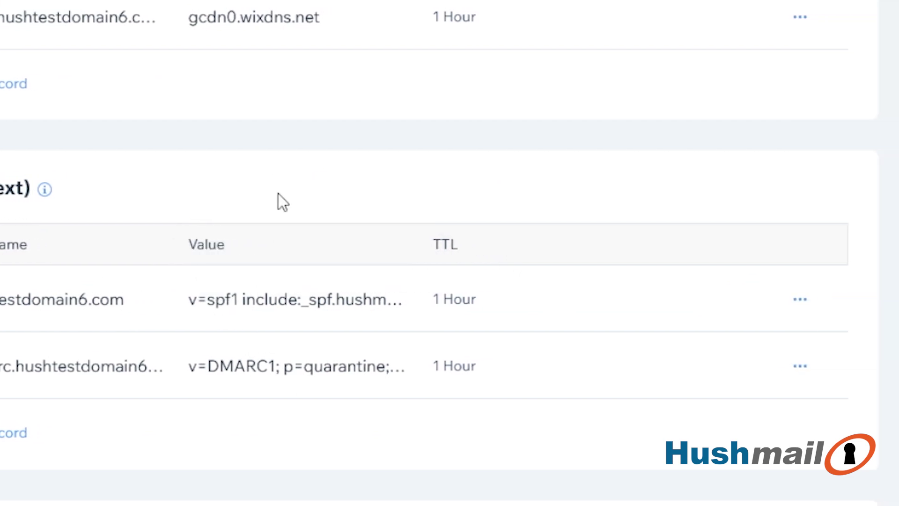
Step: Delete the existing SPF TXT record
left_click(801, 309)
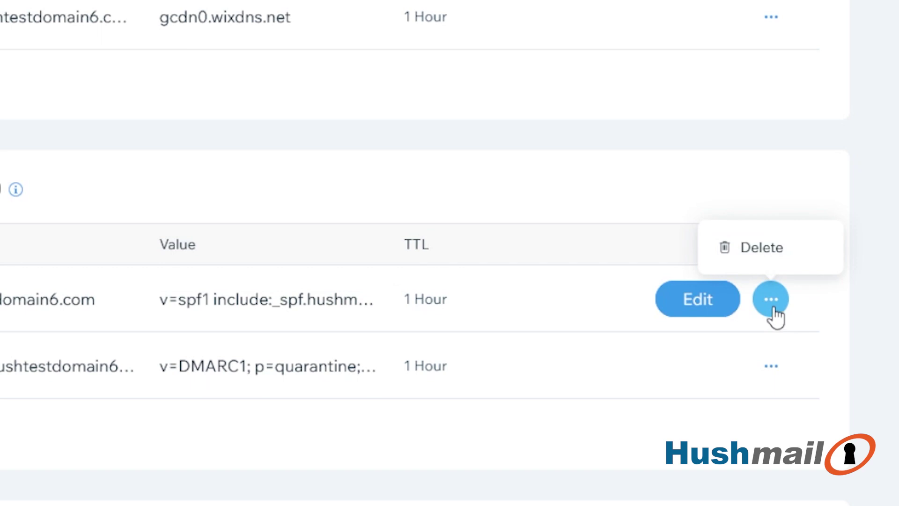
left_click(779, 257)
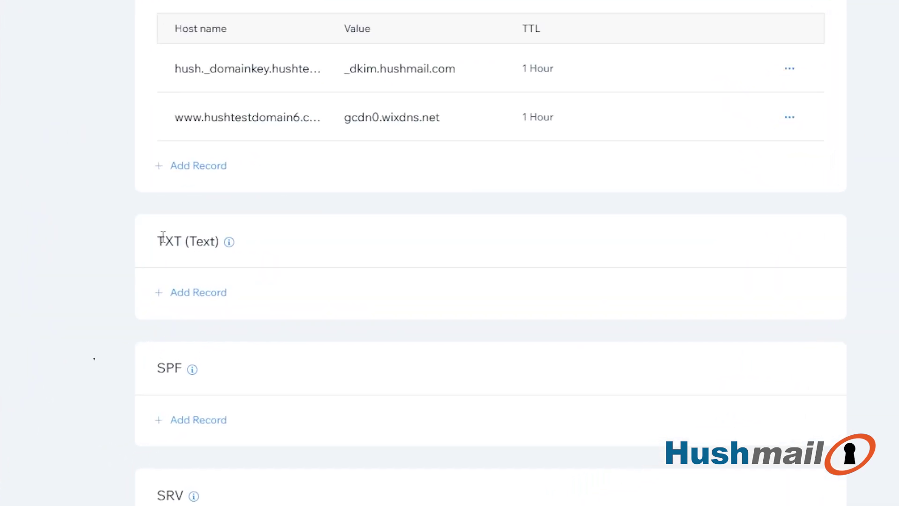
left_click_drag(158, 241, 210, 241)
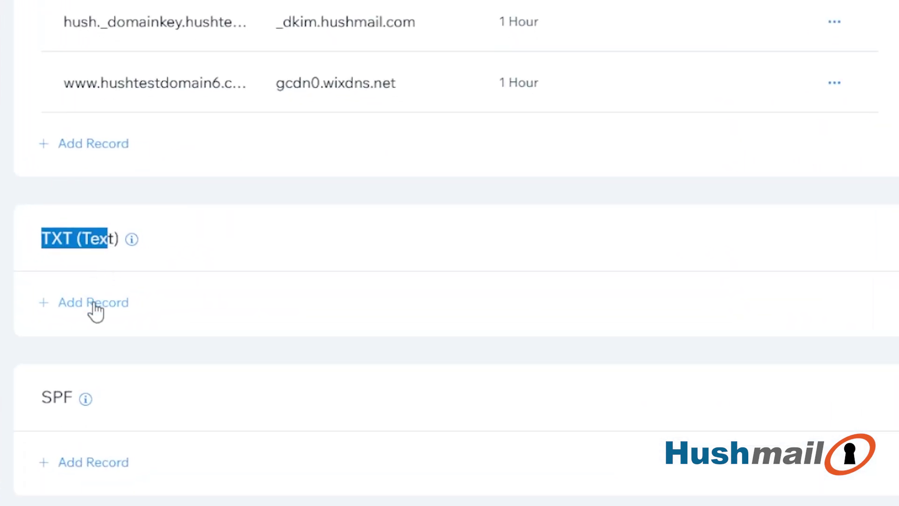
Step: Add a TXT record with value v=spf1 include:_spf.hushmail.com -all and save it
left_click(96, 304)
left_click(114, 337)
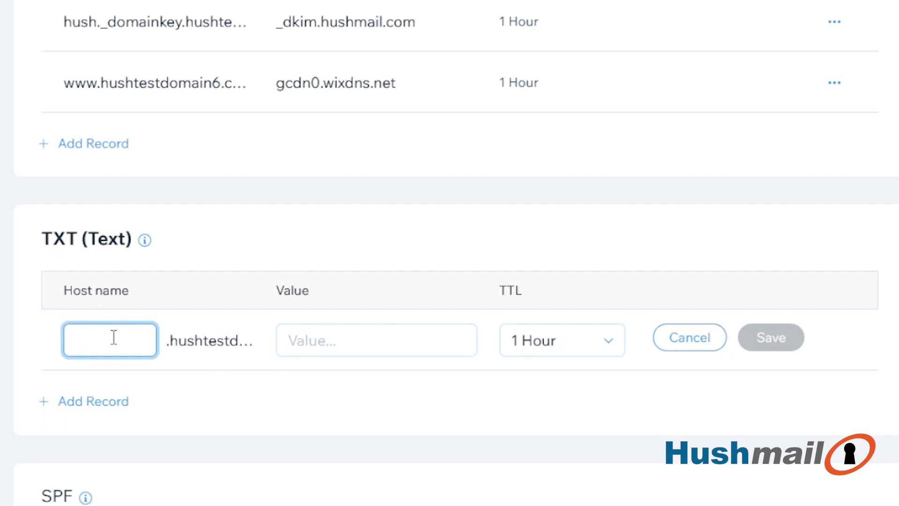
left_click(321, 337)
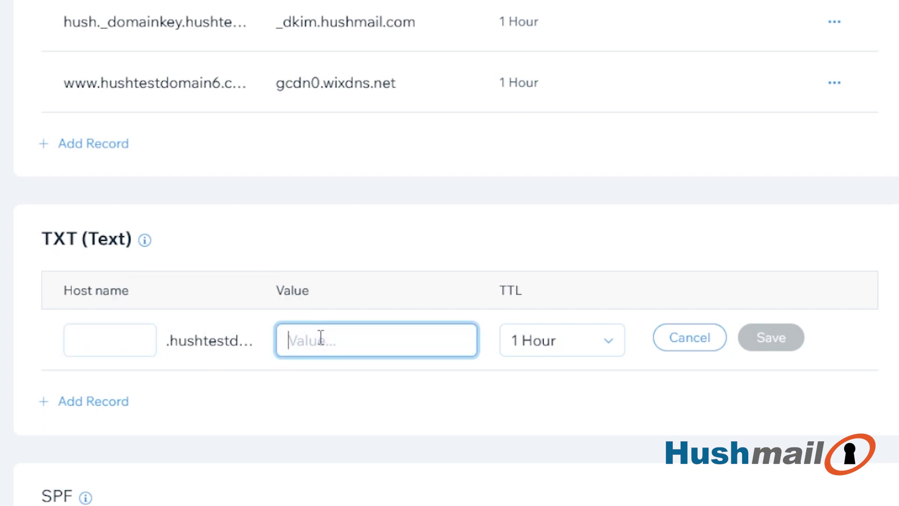
type("v")
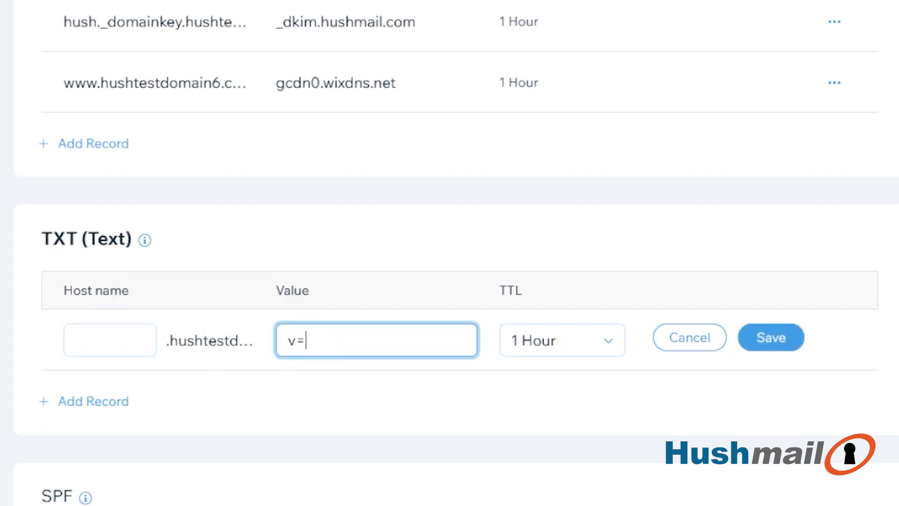
type("=1p")
key("BackSpace")
type("include:_")
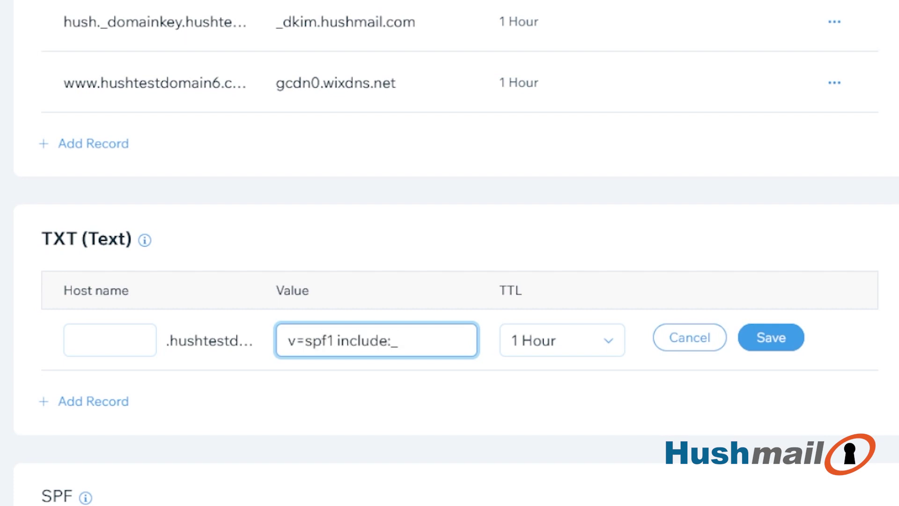
type("spf.hushmail.com -")
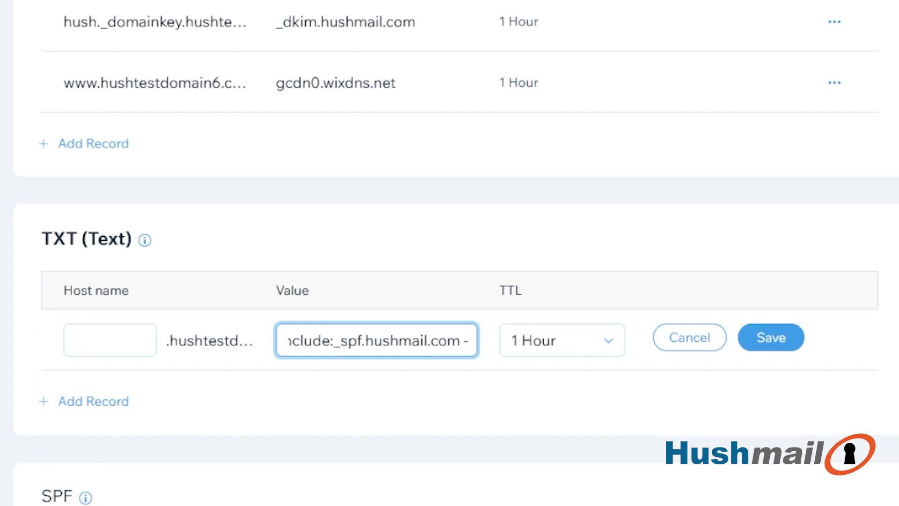
type("all")
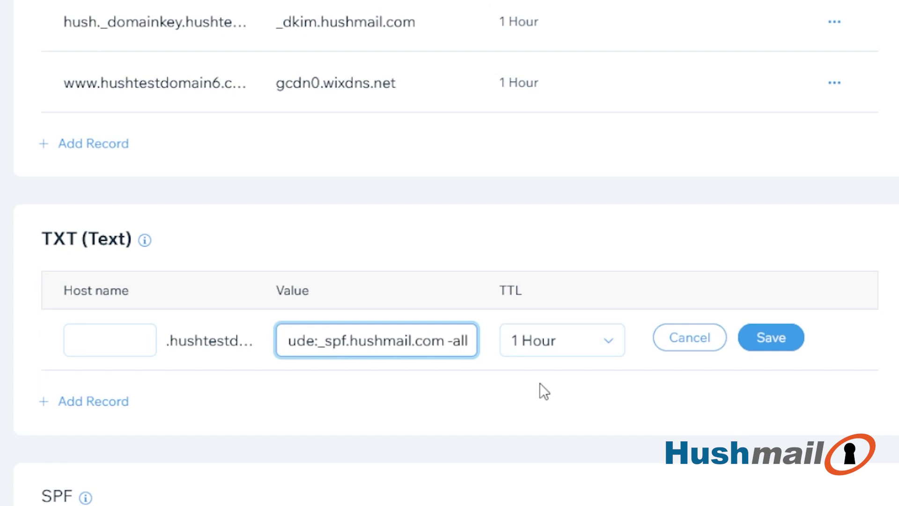
left_click(791, 344)
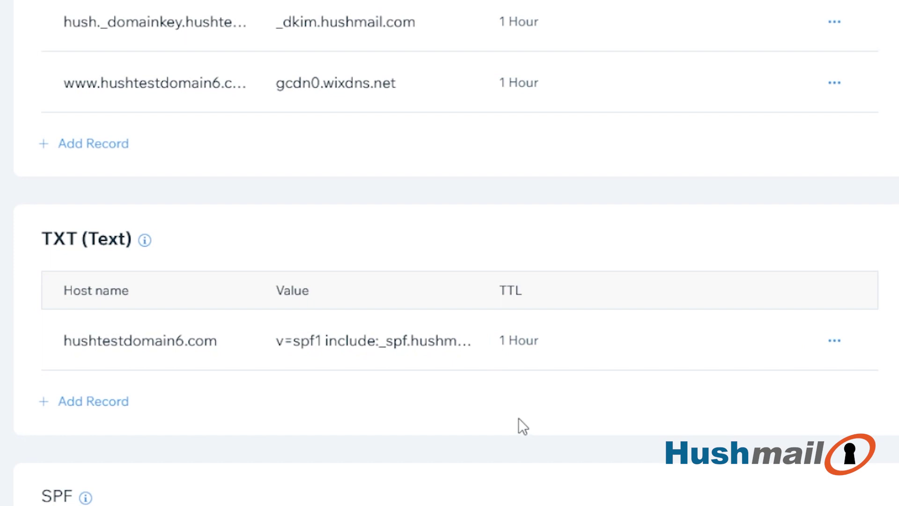
scroll(451, 404, "up", 4)
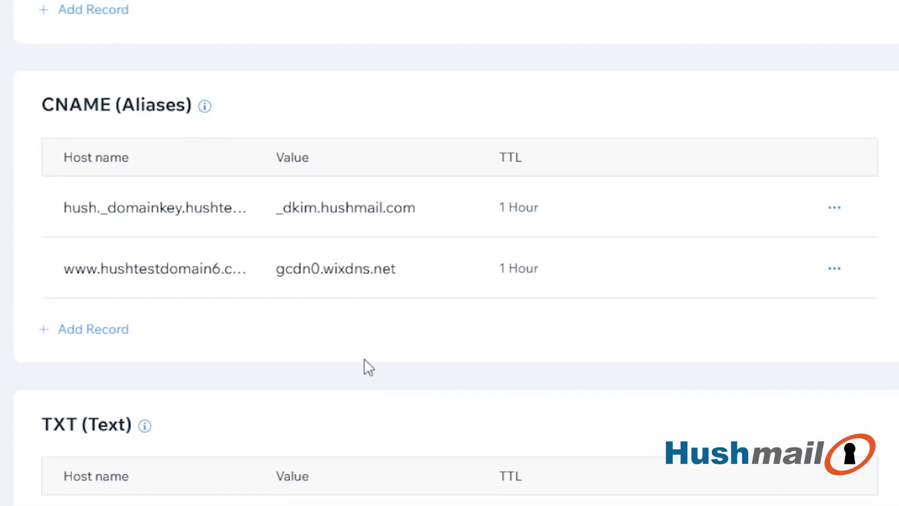
Step: Delete the hush._domainkey CNAME record pointing to _dkim.hushmail.com
left_click(833, 212)
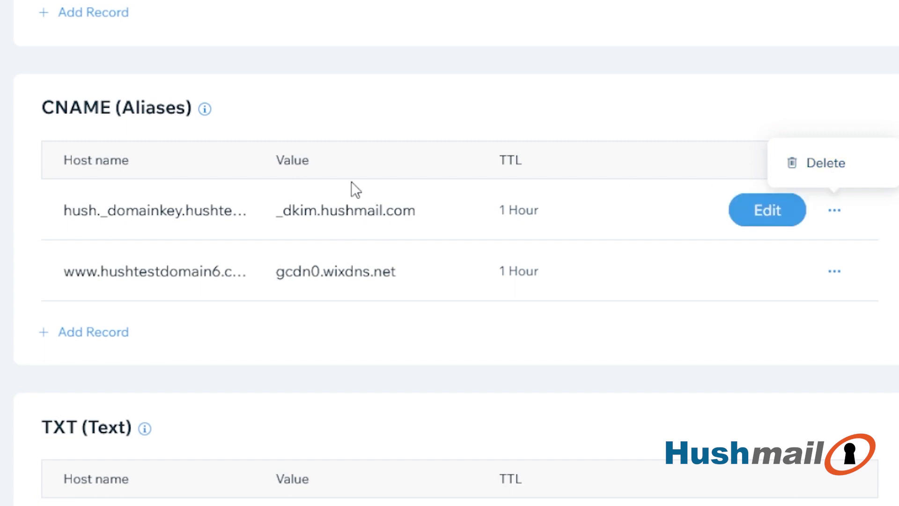
left_click(812, 163)
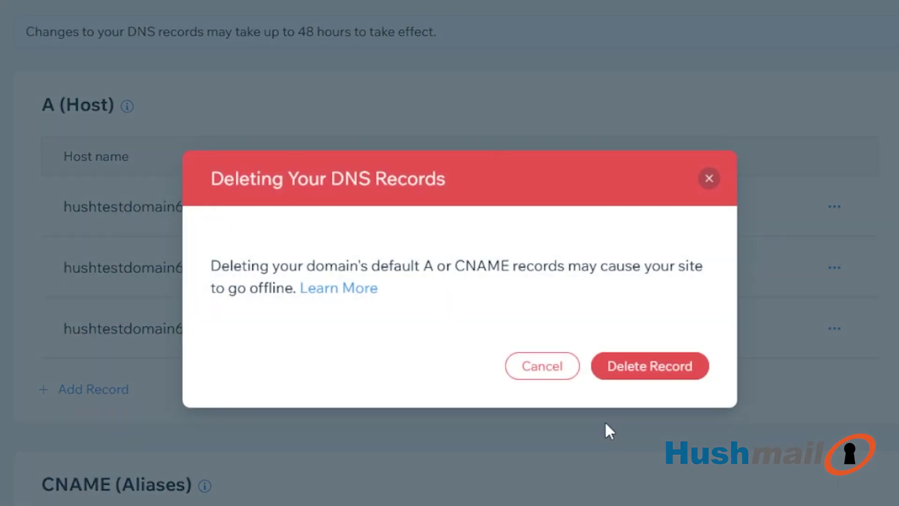
left_click(651, 369)
scroll(465, 376, "down", 6)
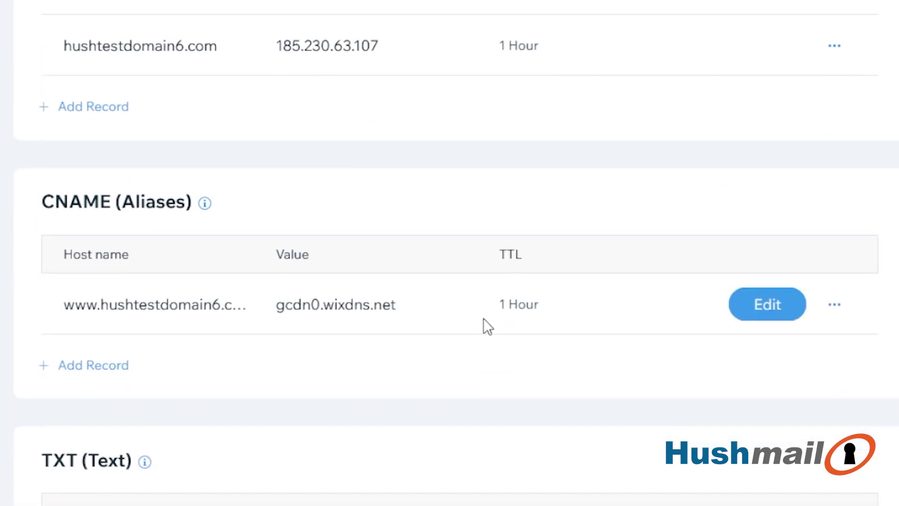
Step: Create a CNAME with host hush._domainkey and value _dkim.hushmail.com, then save the changes
left_click(75, 365)
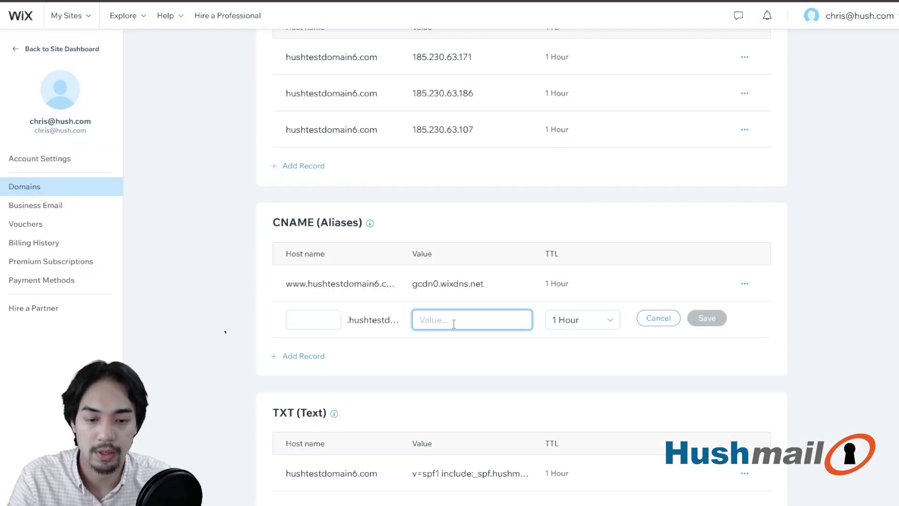
left_click(294, 314)
type("hush._domainkey")
left_click(432, 314)
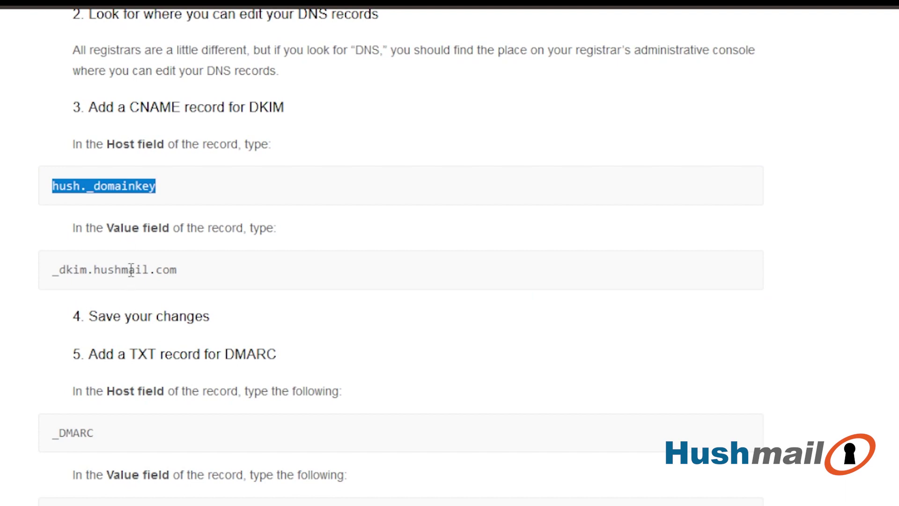
triple_click(131, 270)
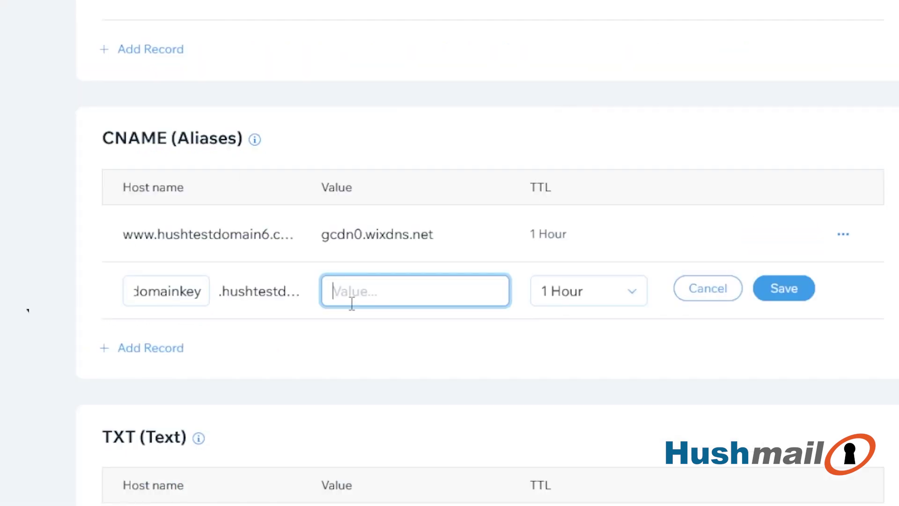
type("_dkim.hushmail.com")
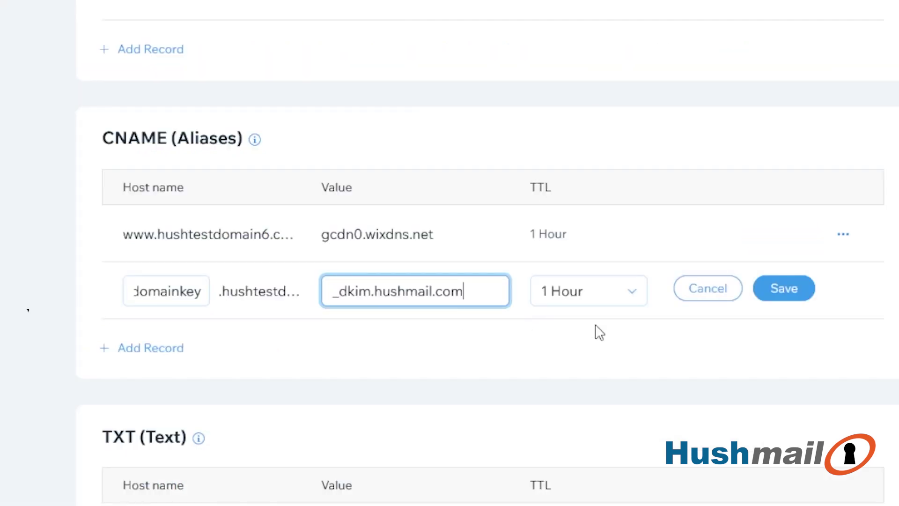
left_click(780, 296)
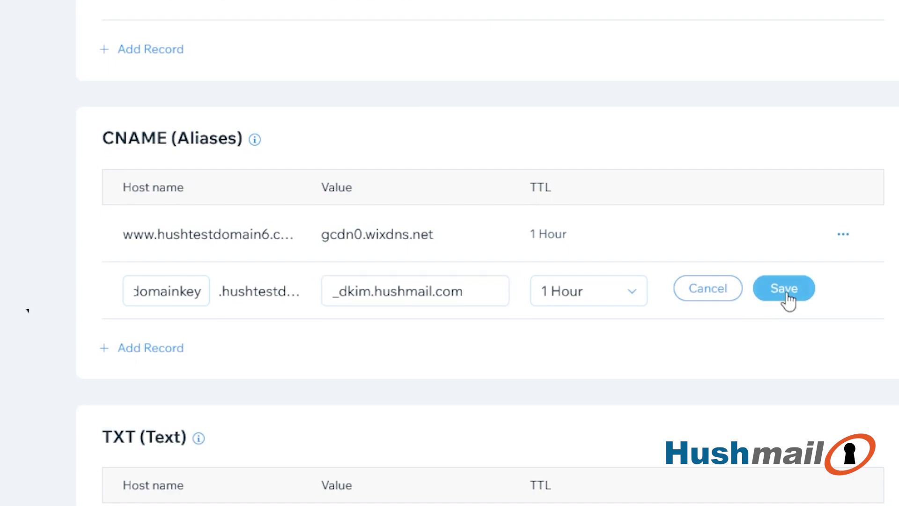
left_click(689, 294)
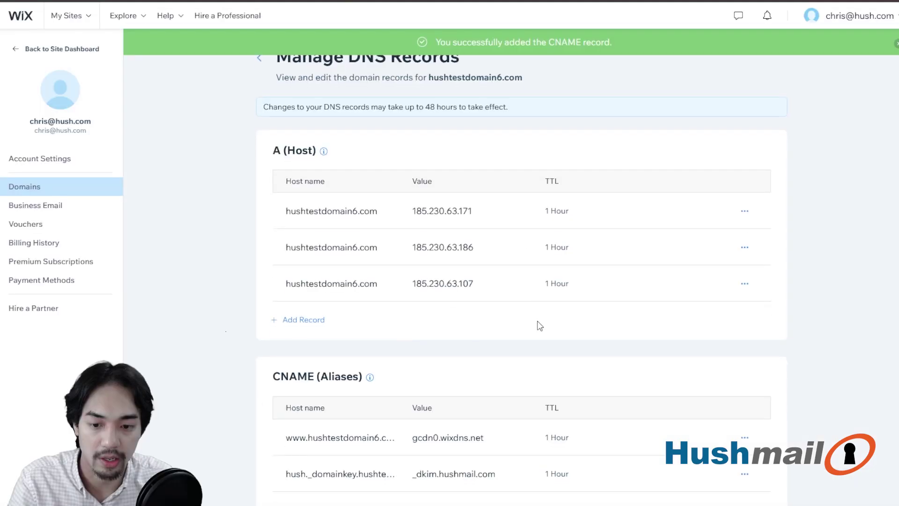
scroll(373, 165, "down", 3)
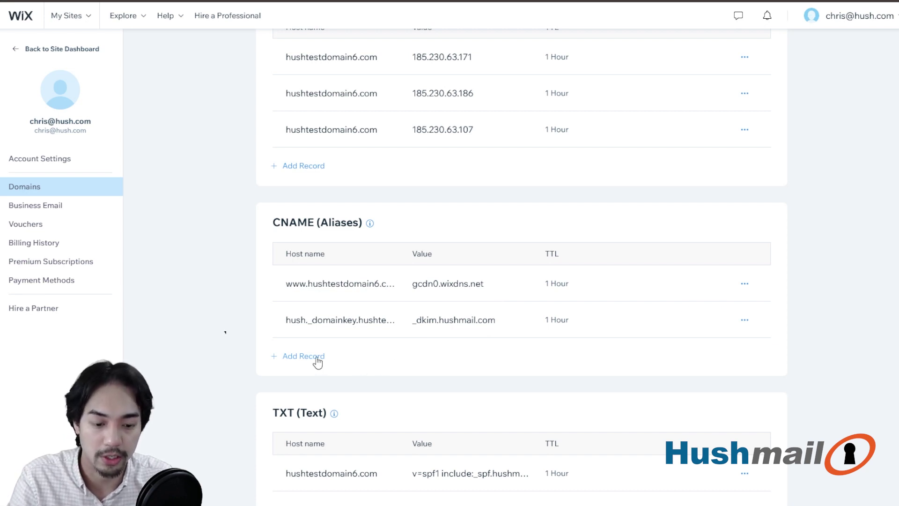
Step: Start a new TXT record and paste _dmarc as its host name
scroll(468, 361, "down", 3)
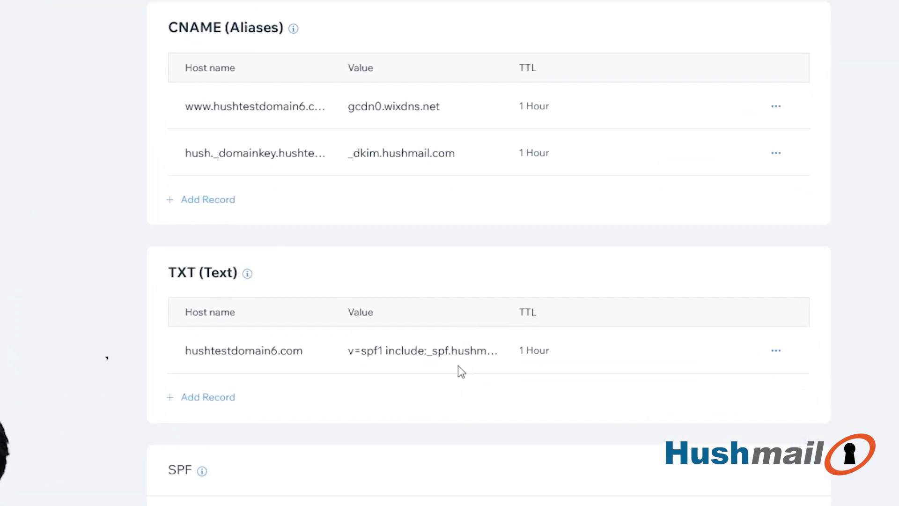
left_click(199, 399)
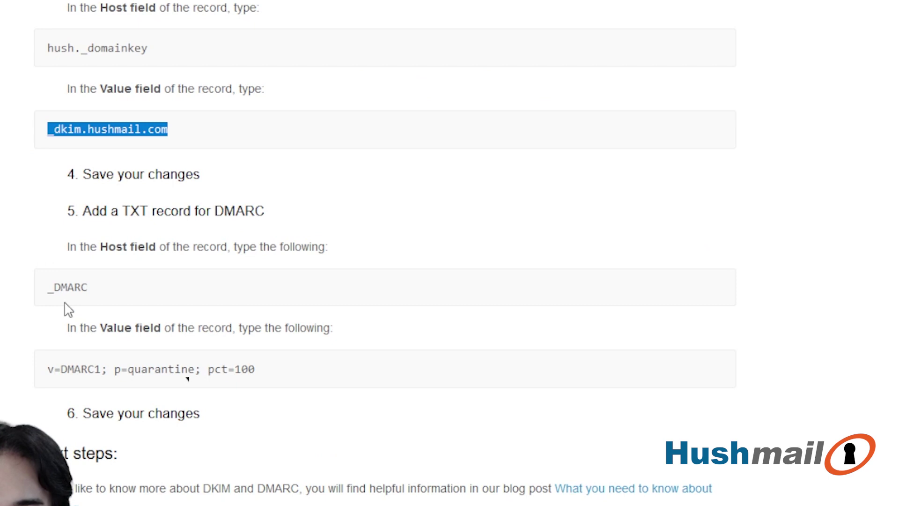
double_click(70, 286)
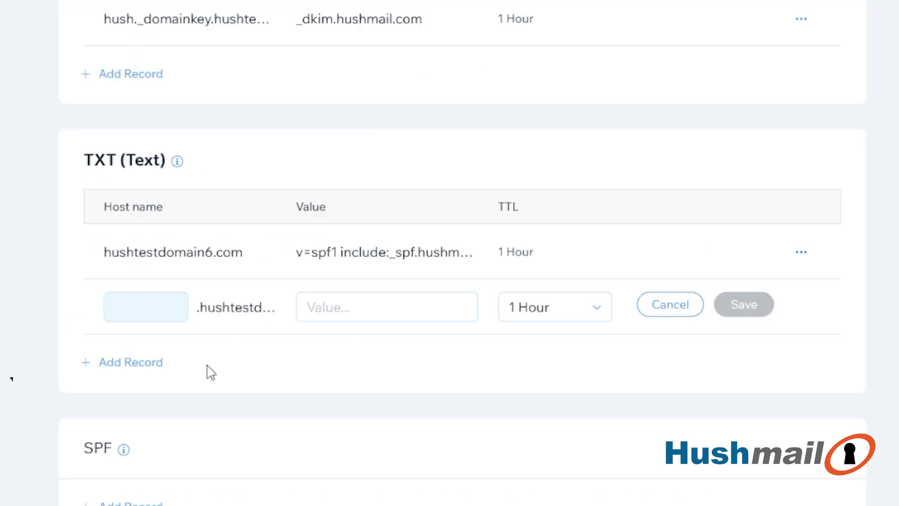
left_click(148, 308)
type("_dmarc")
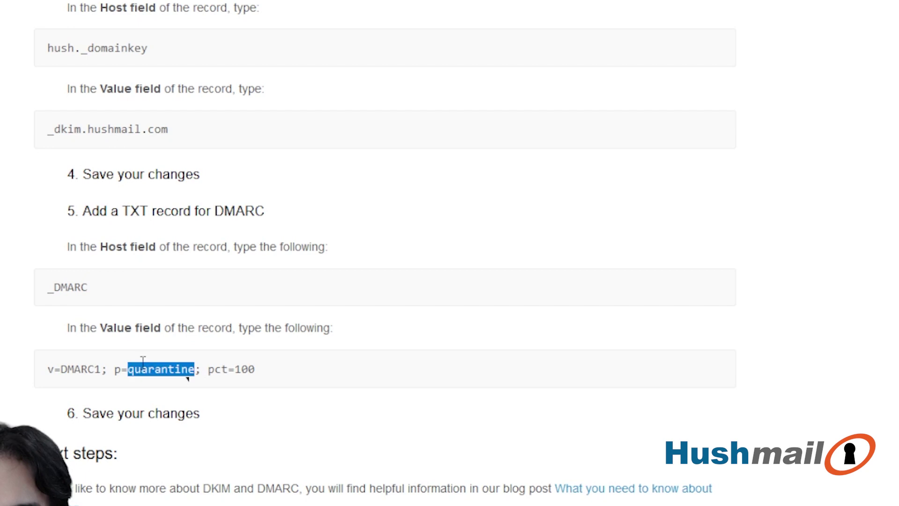
Step: Paste the value v=DMARC1; p=quarantine; pct=100 into the record and save it
triple_click(143, 362)
key("ctrl+c")
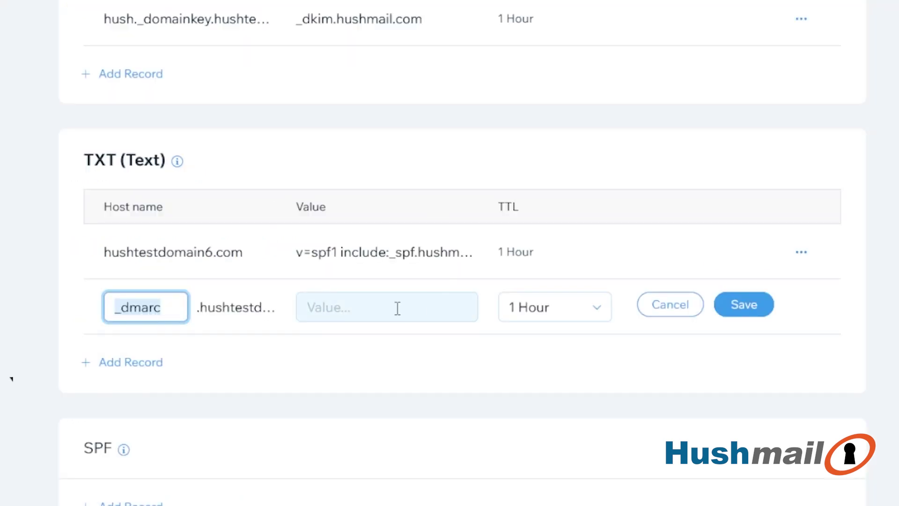
left_click(398, 308)
key("ctrl+v")
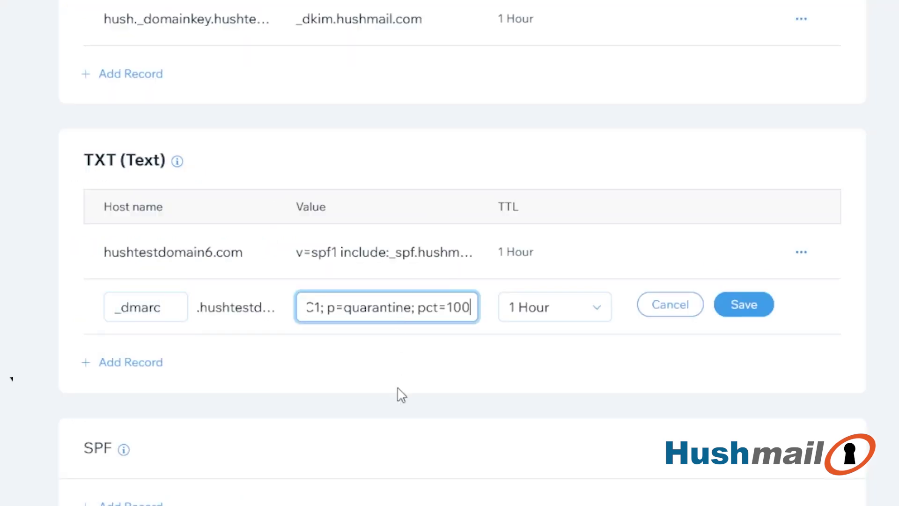
left_click_drag(473, 307, 251, 308)
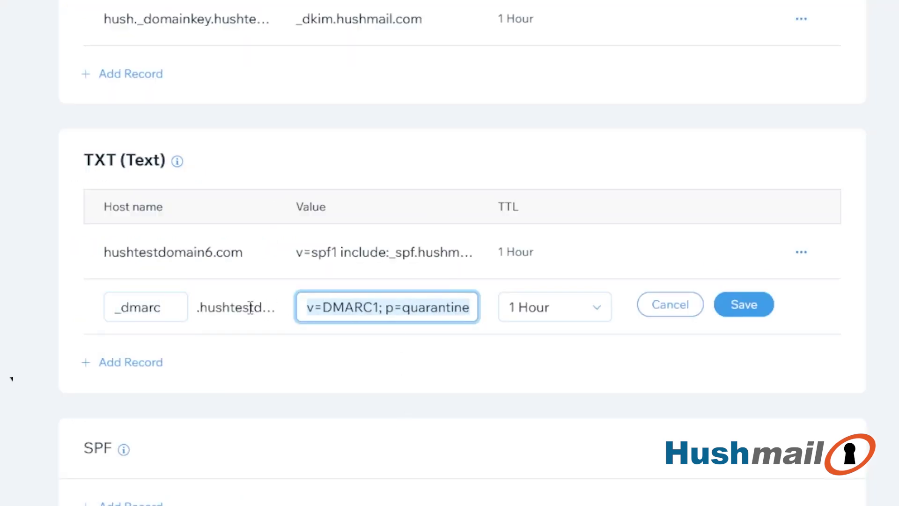
left_click(391, 306)
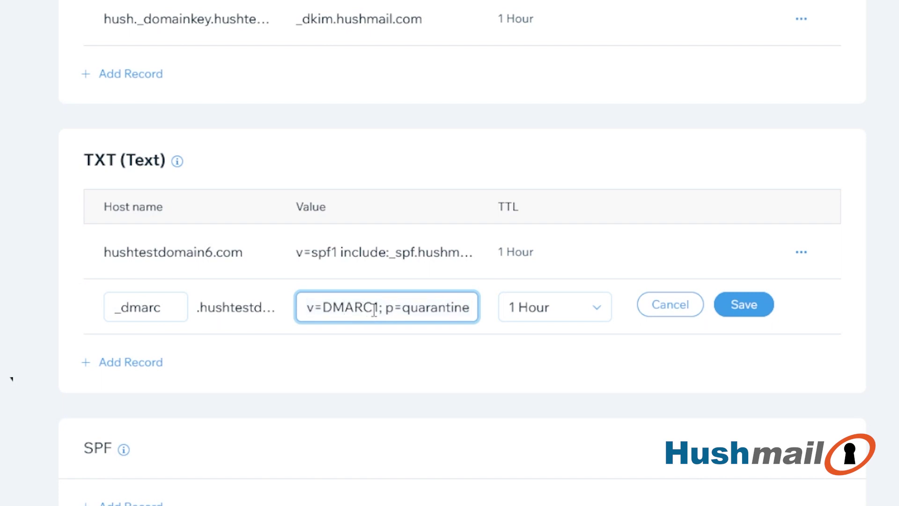
left_click(747, 307)
scroll(487, 503, "up", 5)
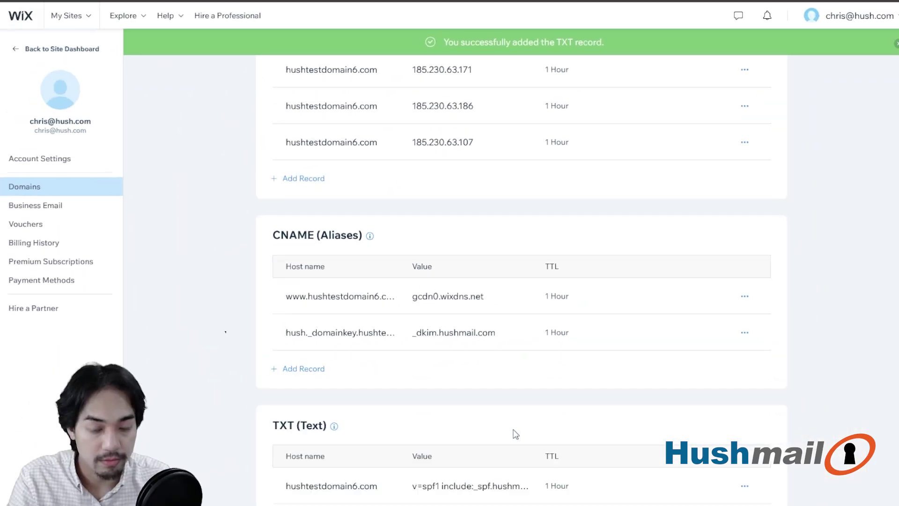
scroll(515, 434, "down", 4)
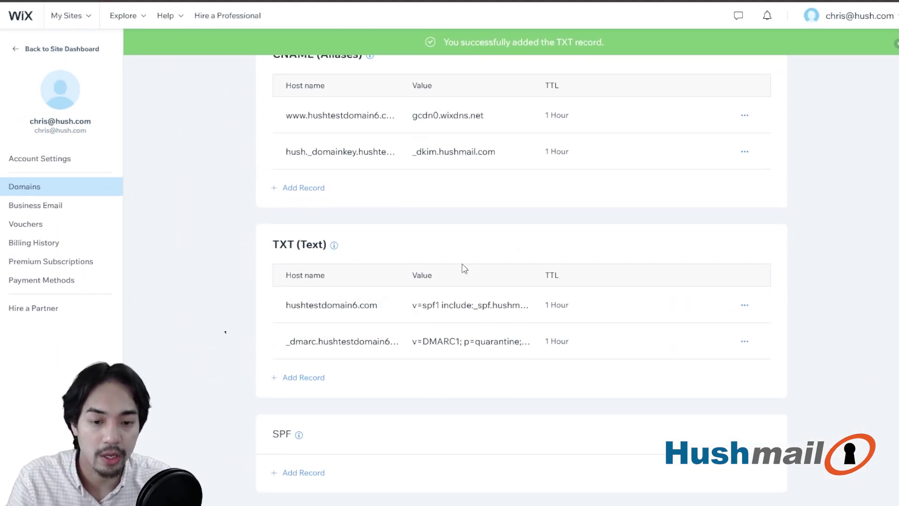
scroll(484, 384, "down", 2)
scroll(484, 384, "down", 9)
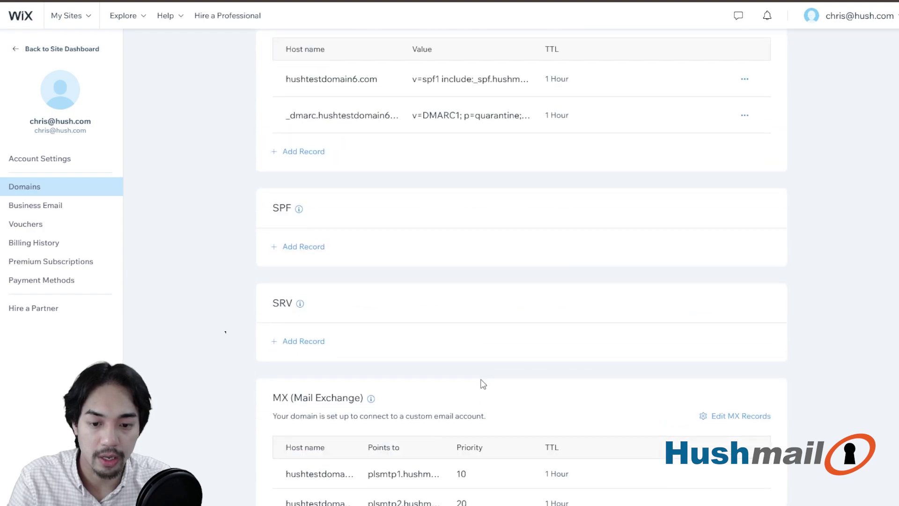